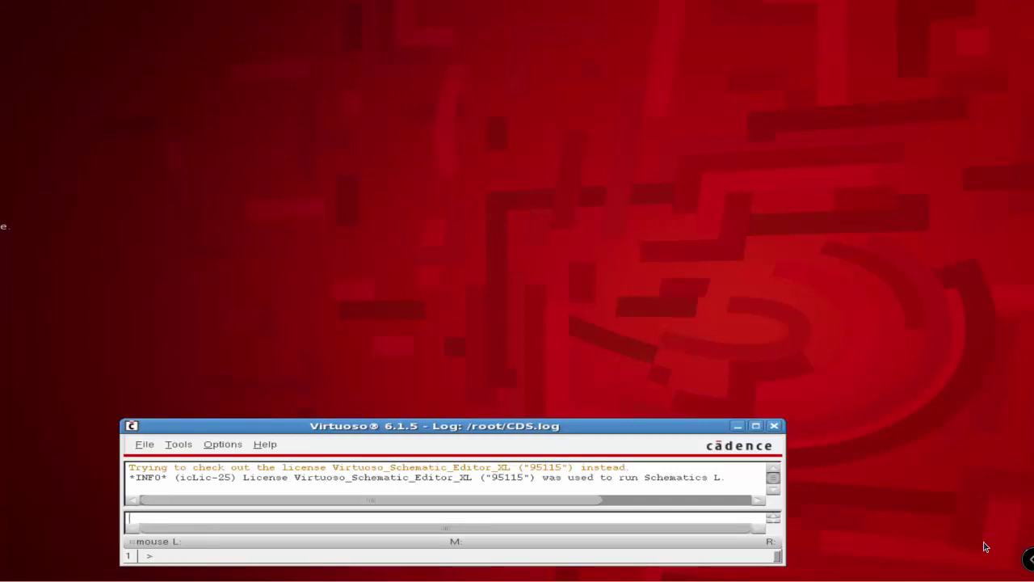
Create a new schematic cellview named DynInv in the DICD library
left_click(143, 445)
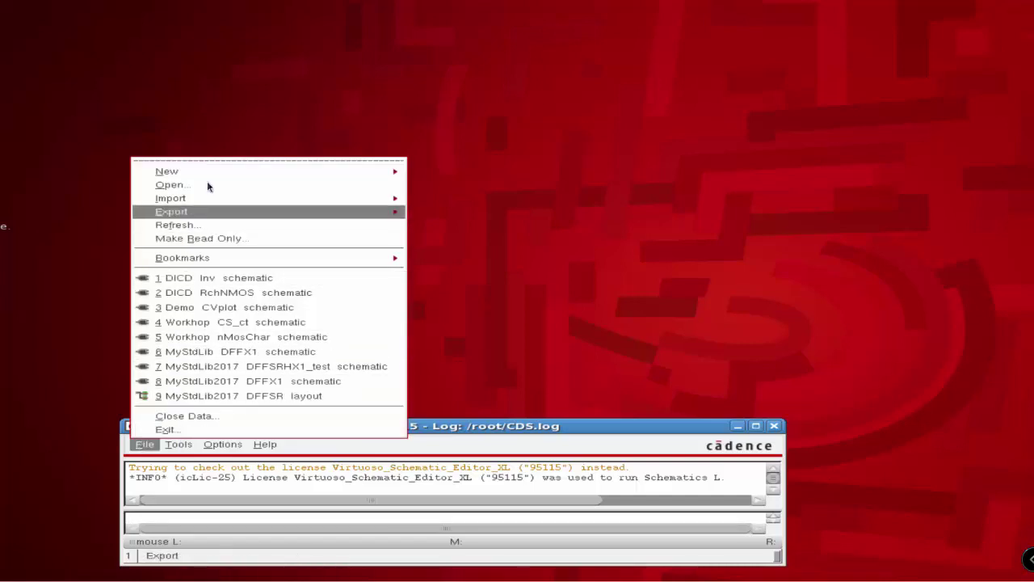
left_click(275, 171)
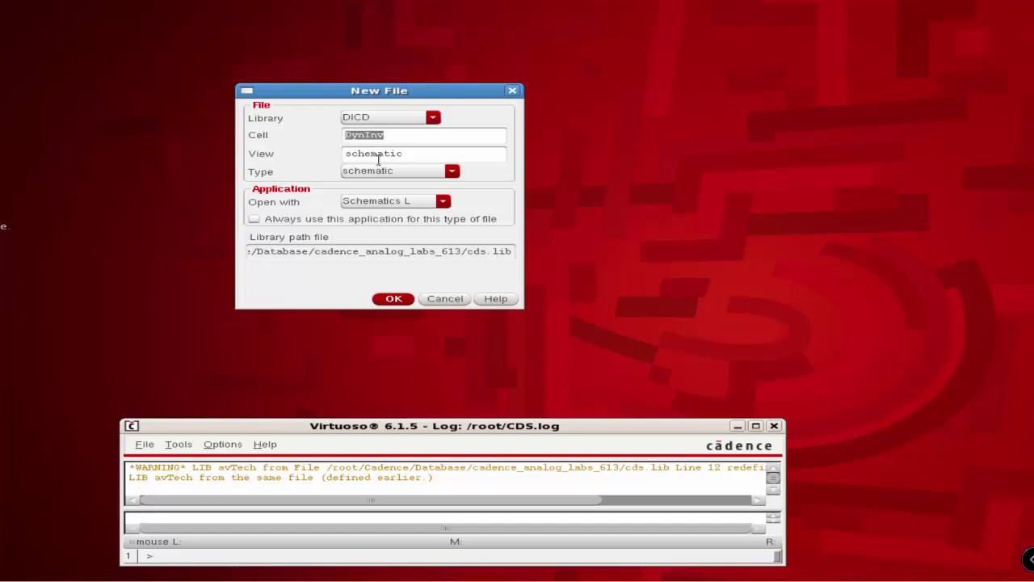
left_click(394, 300)
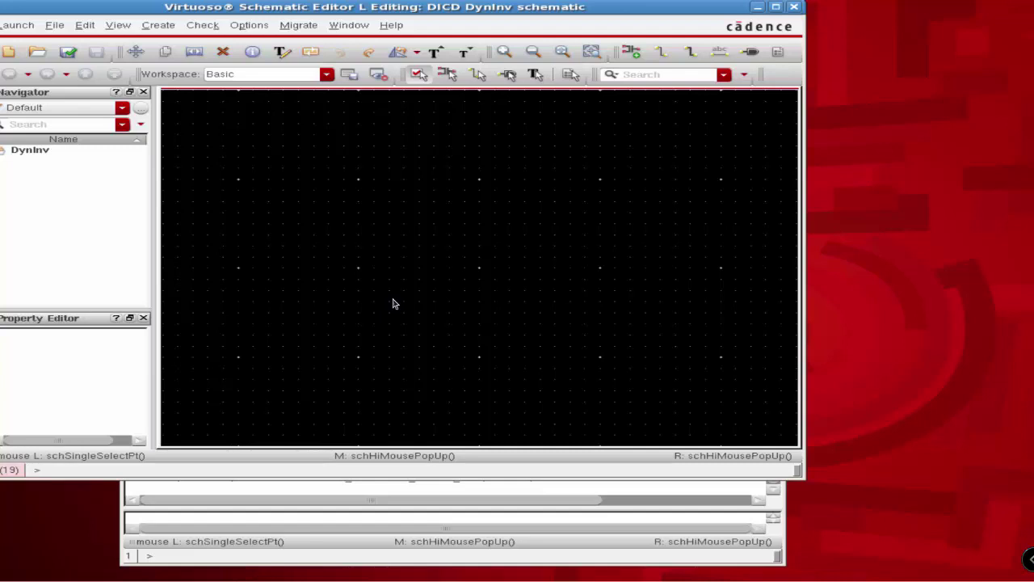
Place two Inv inverter instances, I0 and I1, side by side on the schematic
key("i")
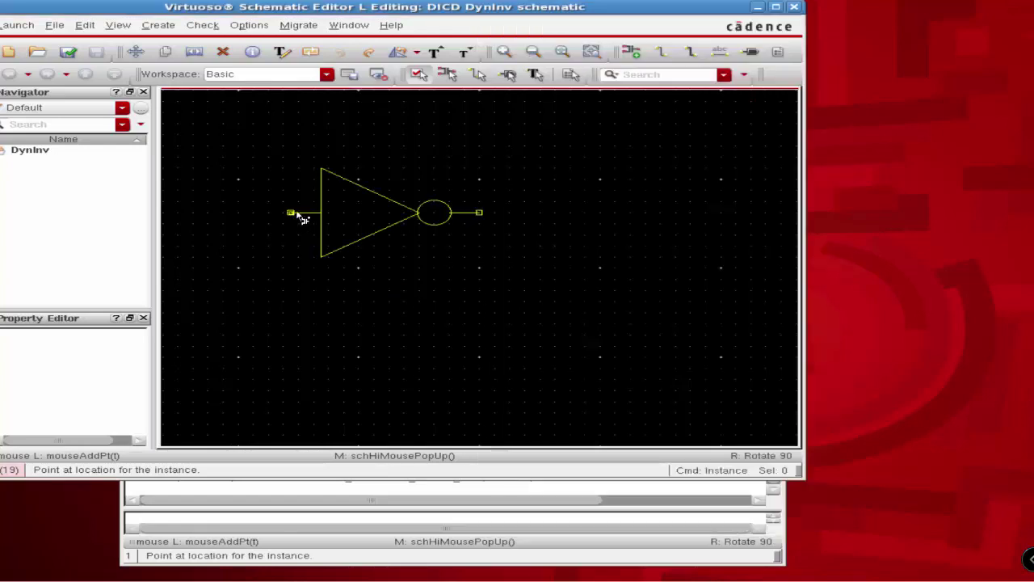
left_click(296, 214)
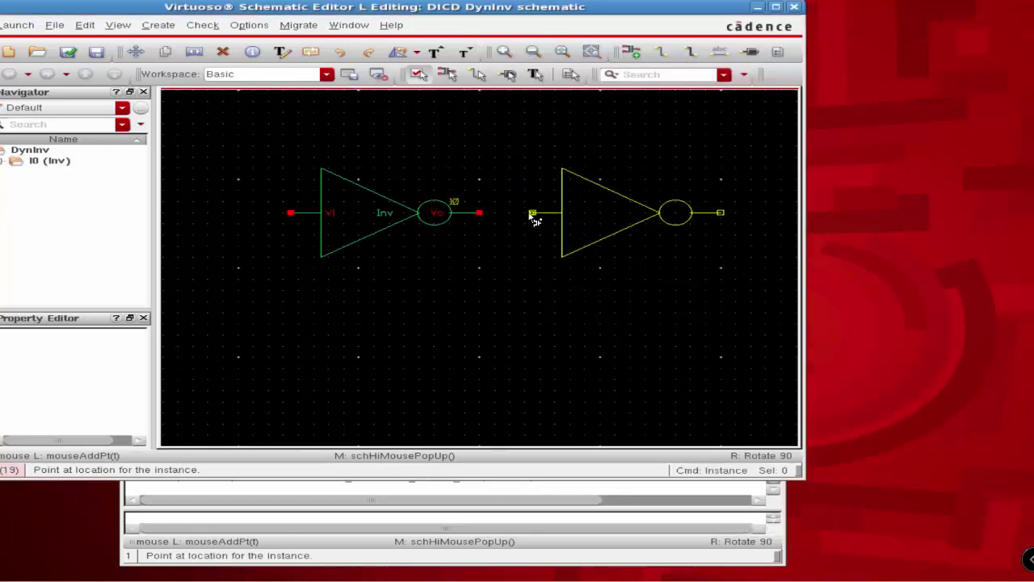
left_click(533, 219)
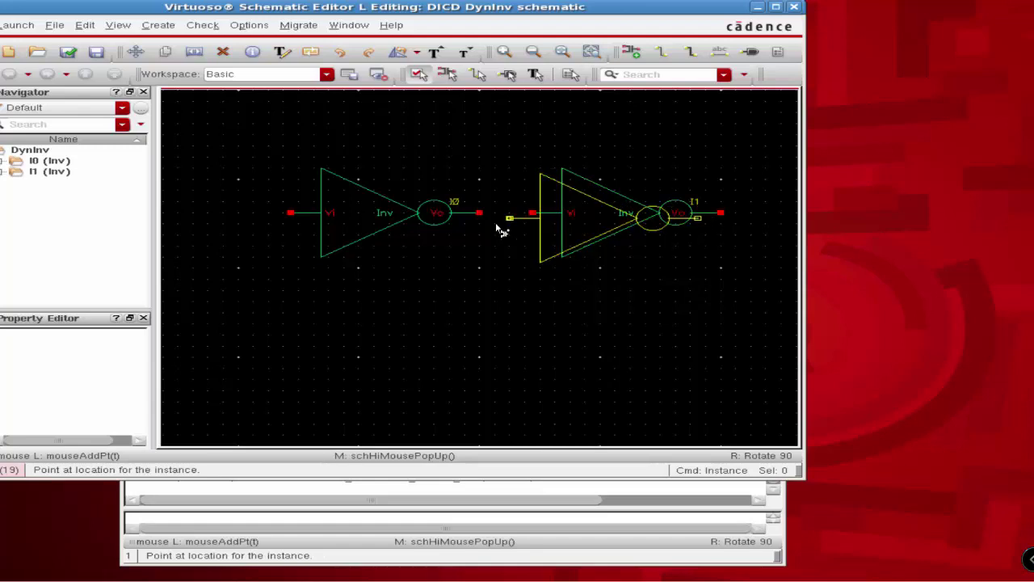
key("Escape")
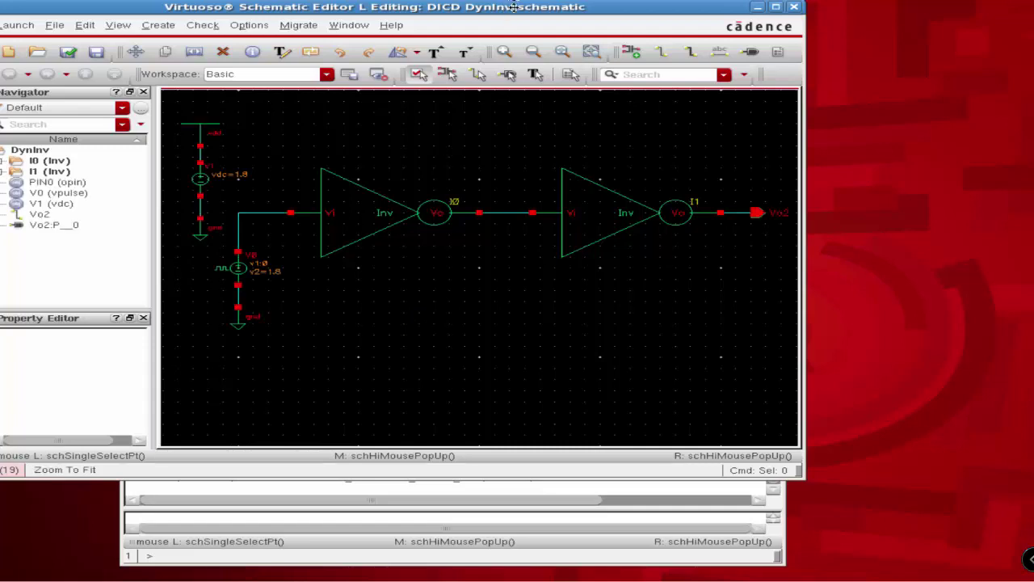
left_click_drag(505, 8, 618, 41)
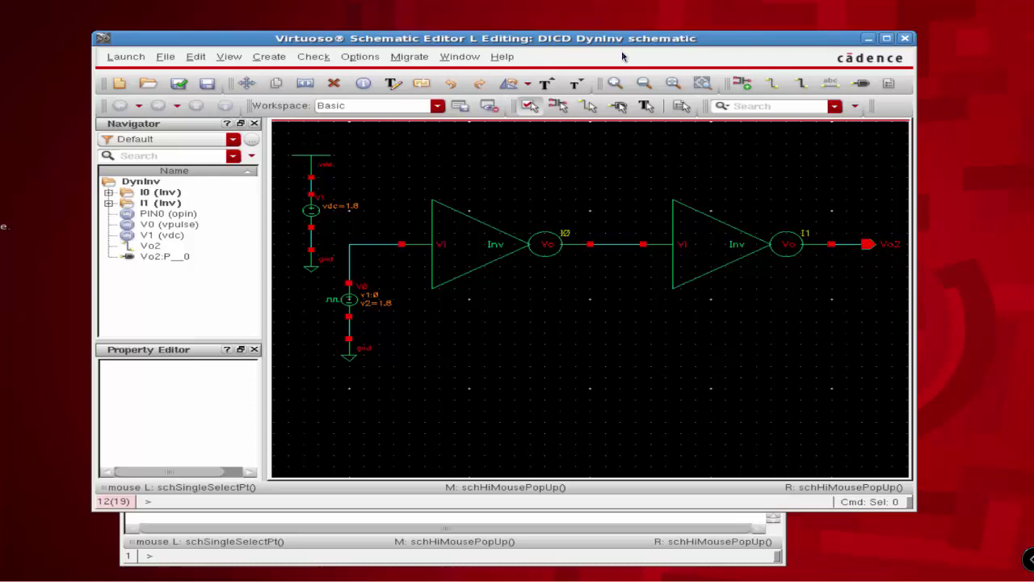
Enter wire names 'vo1 Vi1' and attach the Vo1 label to the middle wire
left_click(833, 86)
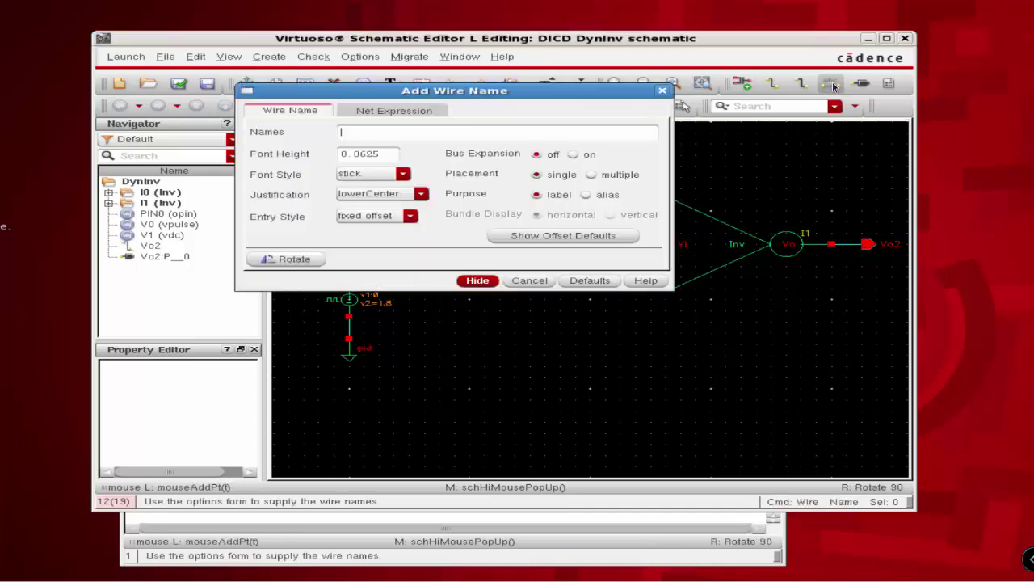
left_click_drag(458, 97, 697, 99)
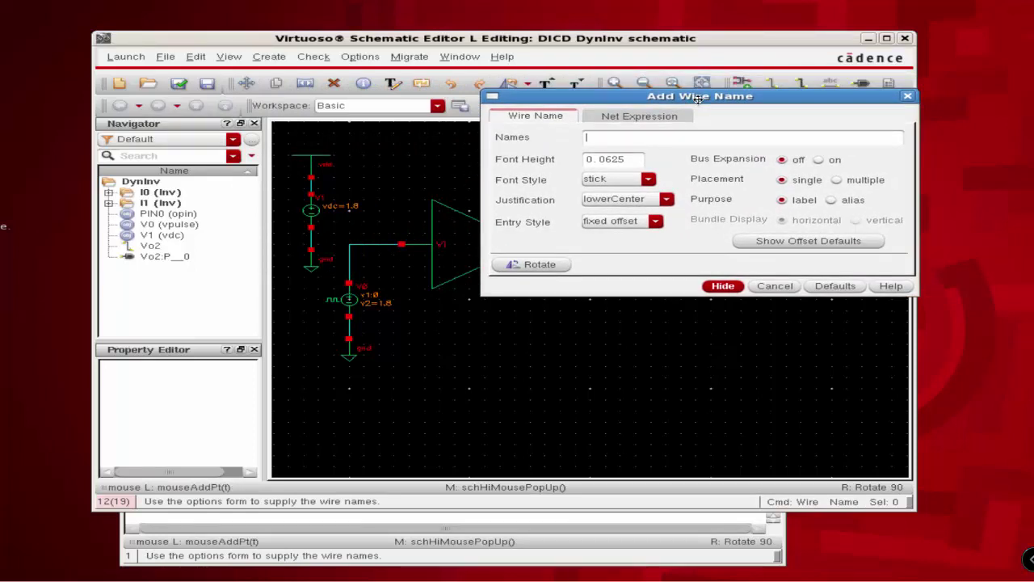
type("vo1 Vi1")
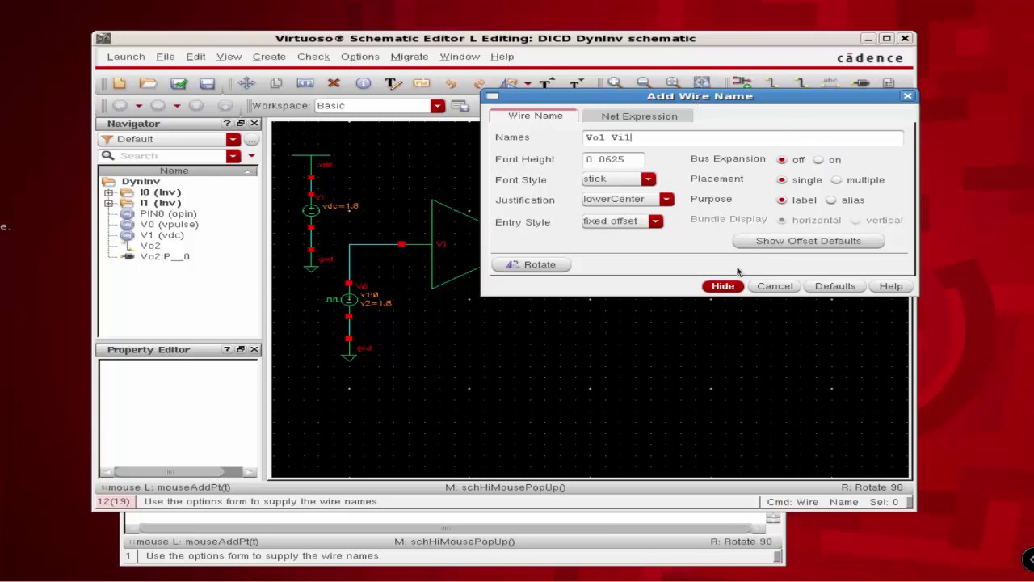
left_click(720, 287)
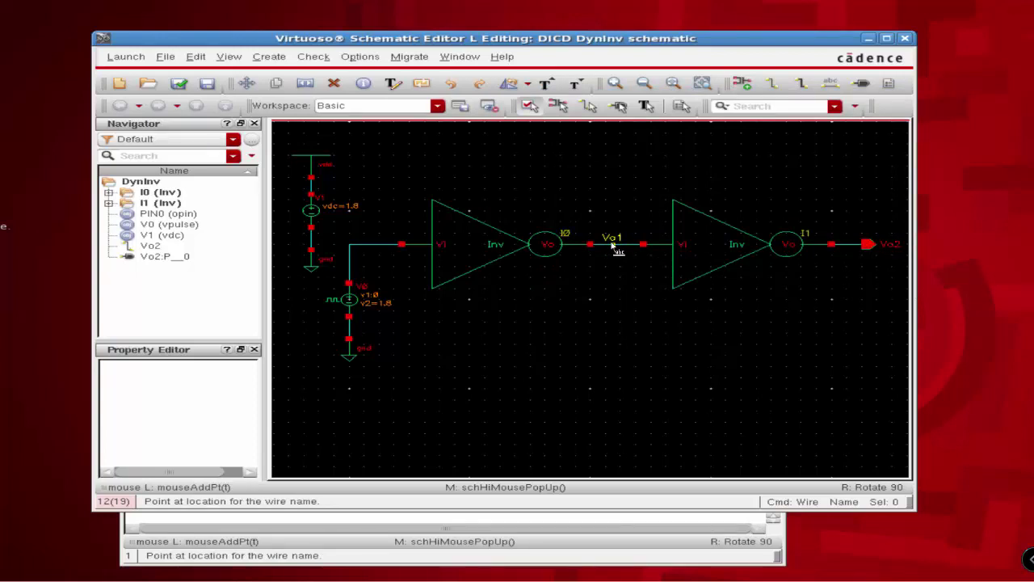
left_click(612, 247)
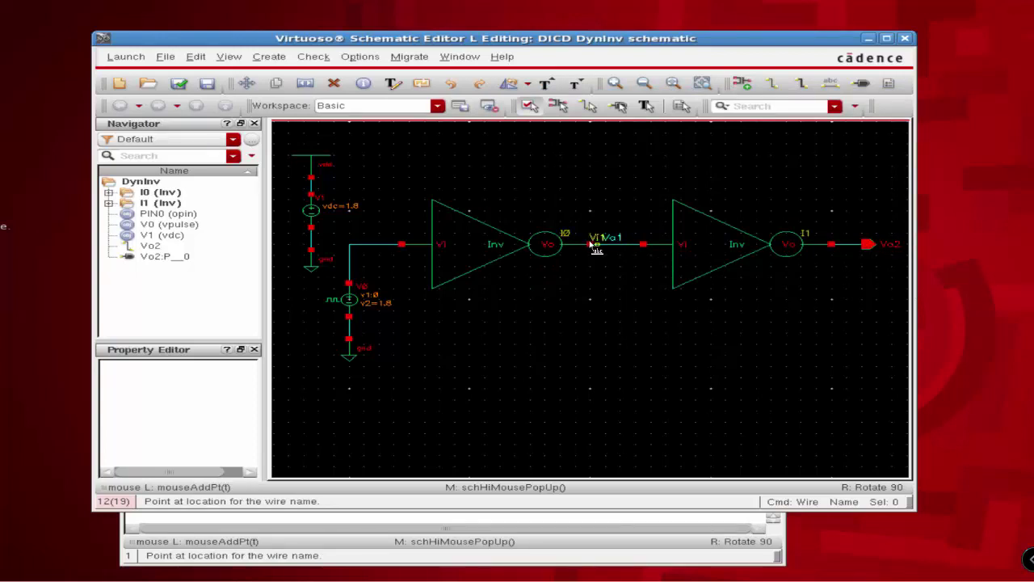
Label the input wire Vi1, check and save, then add a 60n transient analysis
left_click(376, 246)
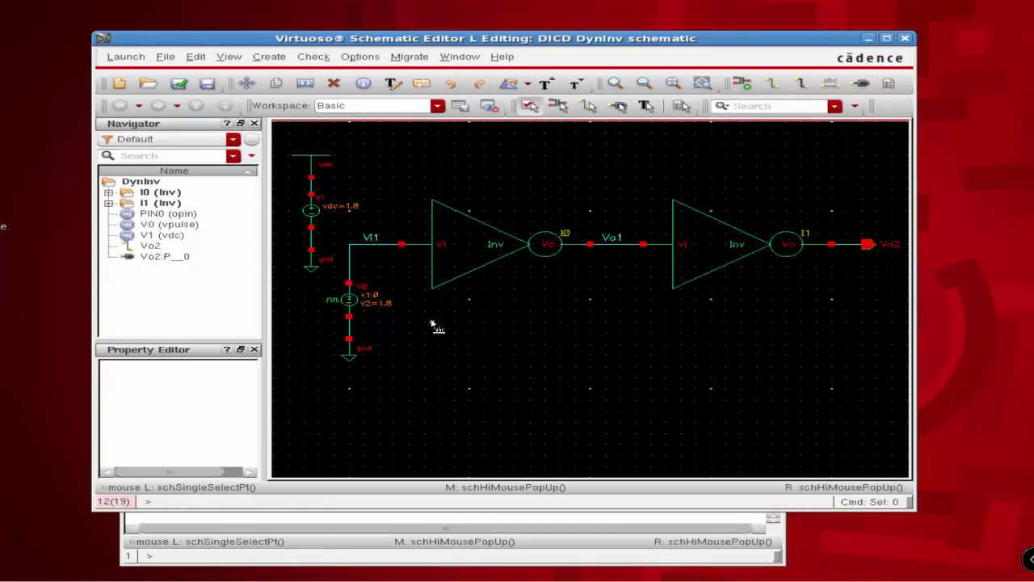
left_click(181, 85)
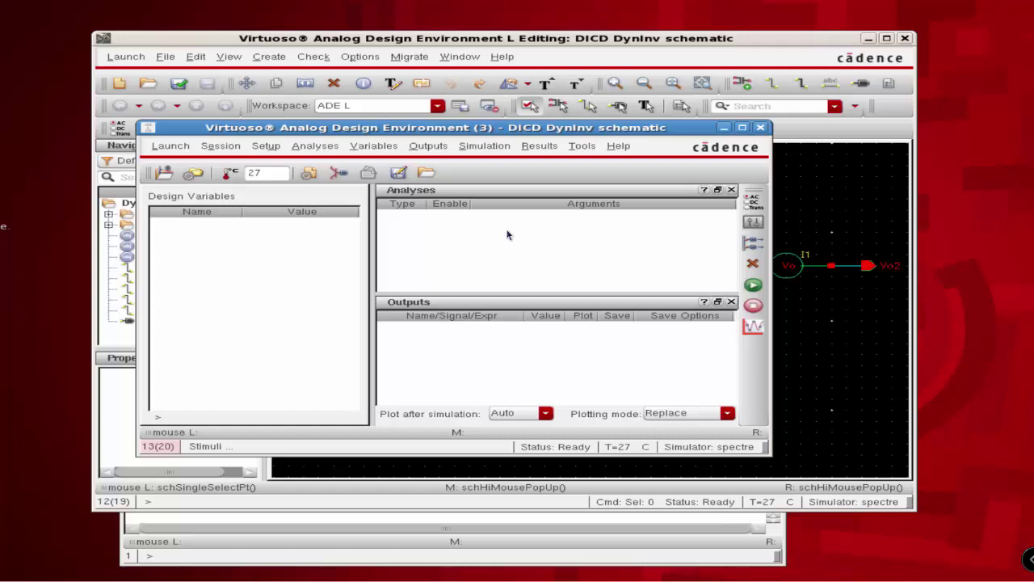
left_click(333, 148)
left_click(333, 167)
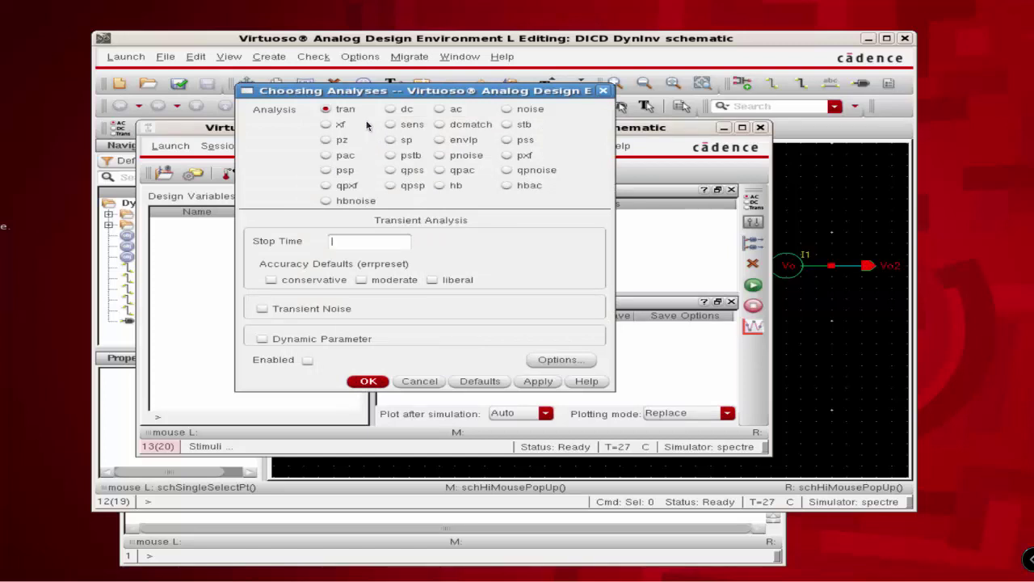
type("60n")
left_click(370, 381)
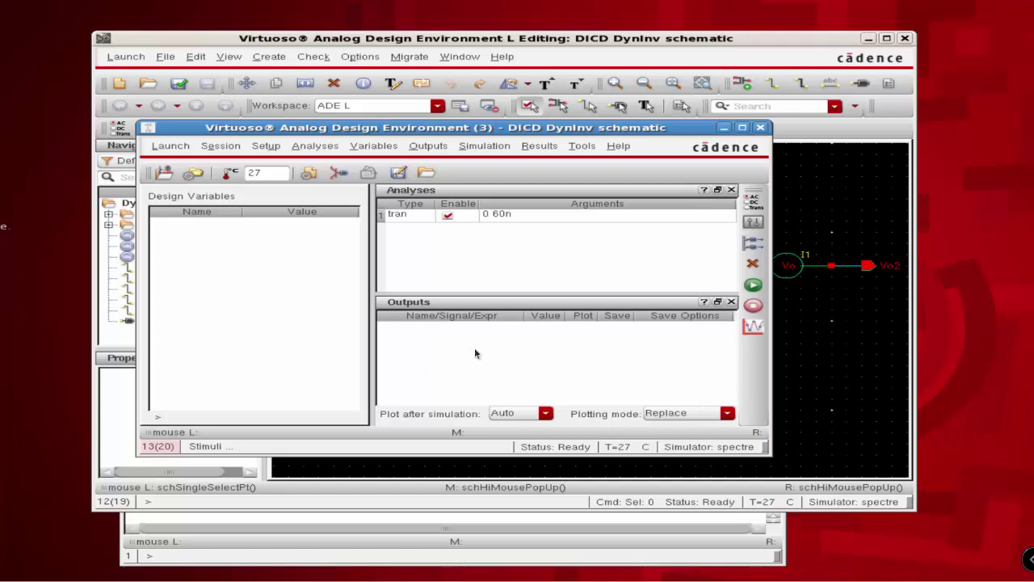
Select the Vo1 wire on the schematic as an output to be plotted
left_click(428, 146)
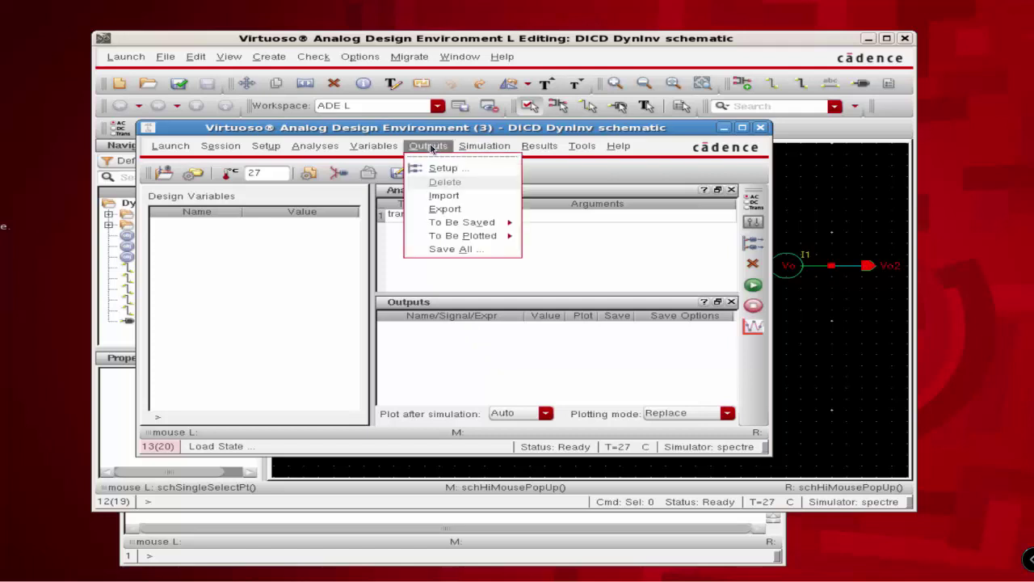
mouse_move(455, 236)
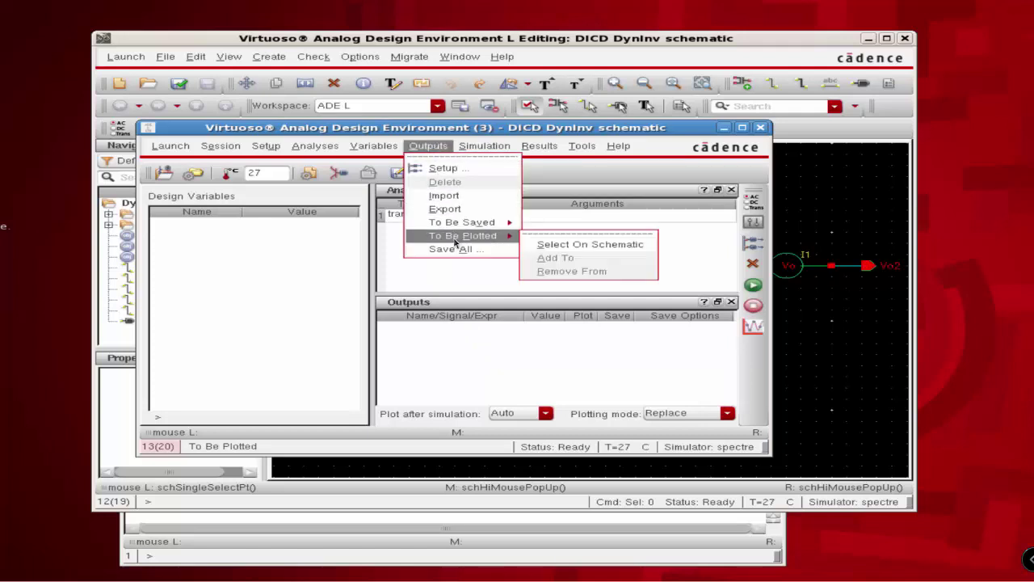
left_click(553, 245)
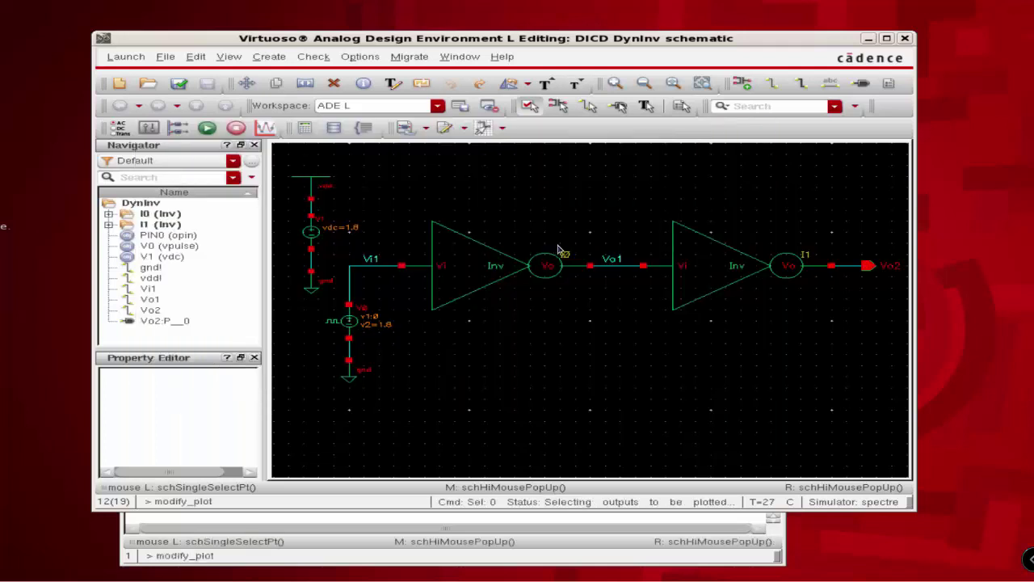
left_click(614, 271)
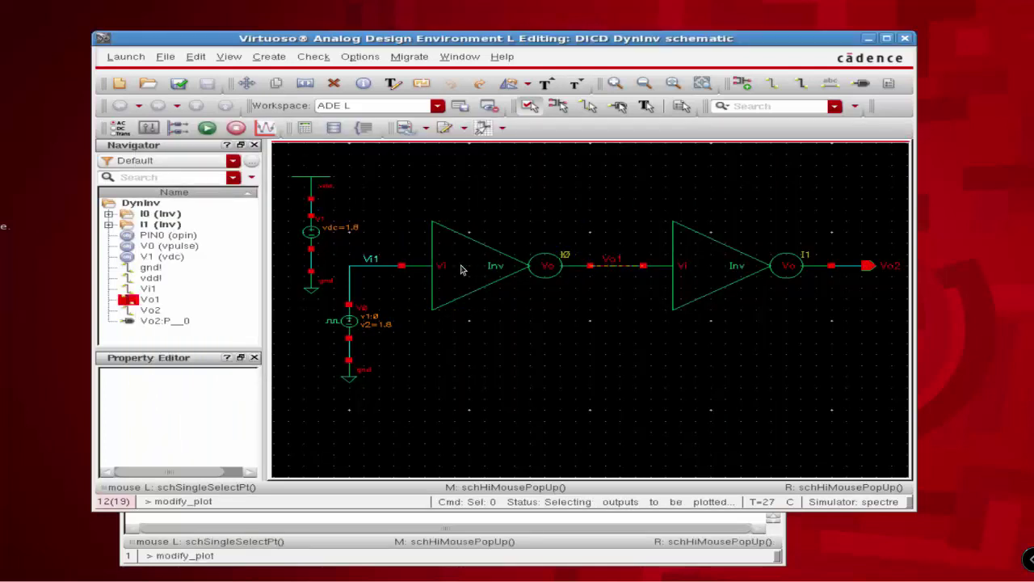
key("Escape")
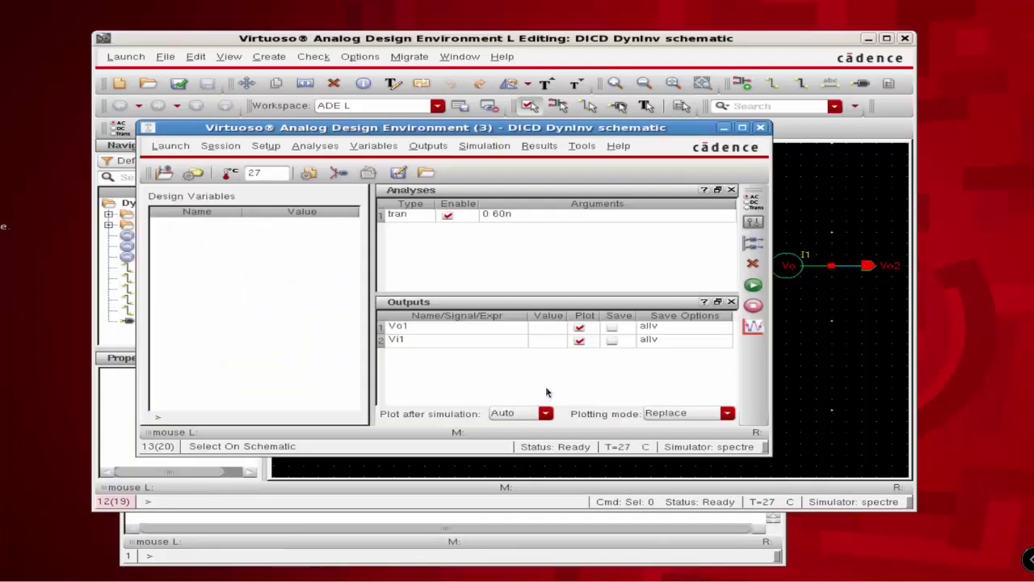
Simulate to plot Vi1 and Vo1, open the Calculator, and load the delay expression's parameters
left_click(752, 287)
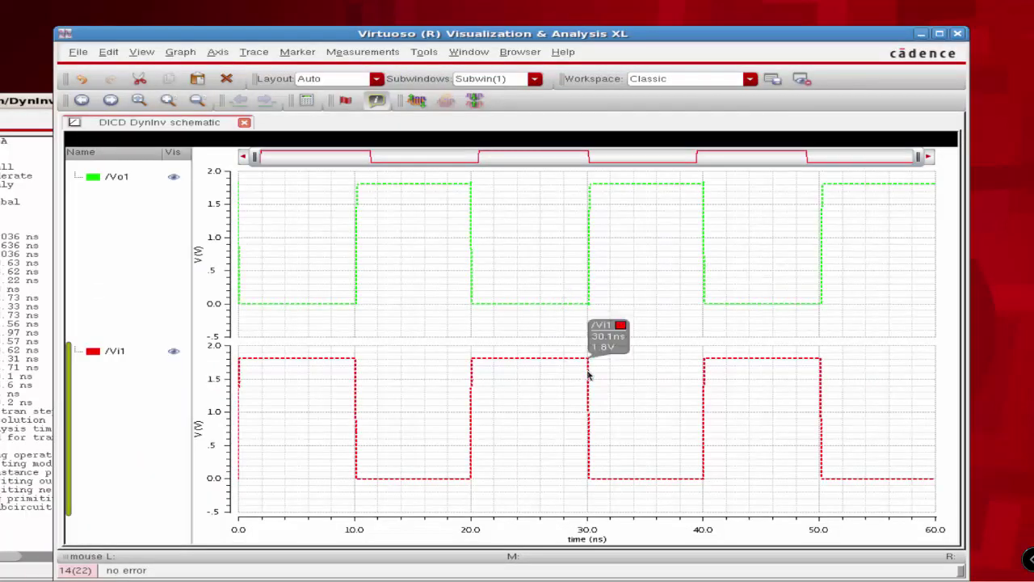
mouse_move(547, 303)
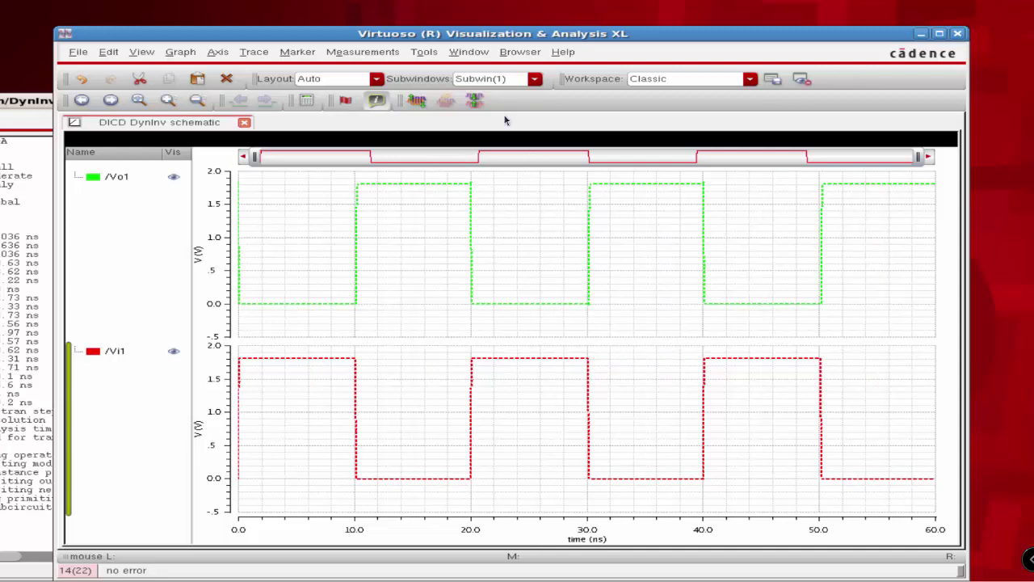
left_click(424, 52)
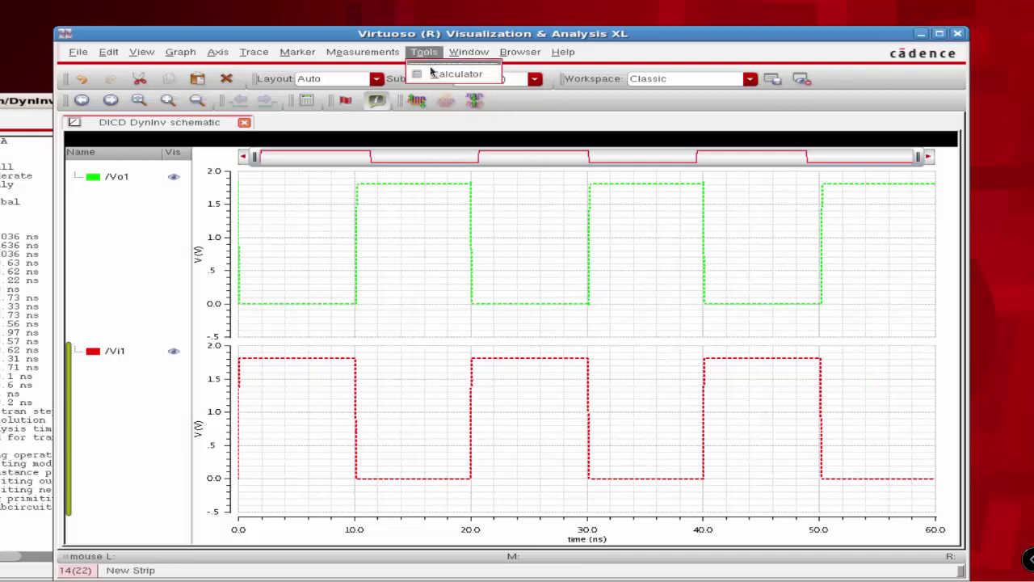
left_click(434, 75)
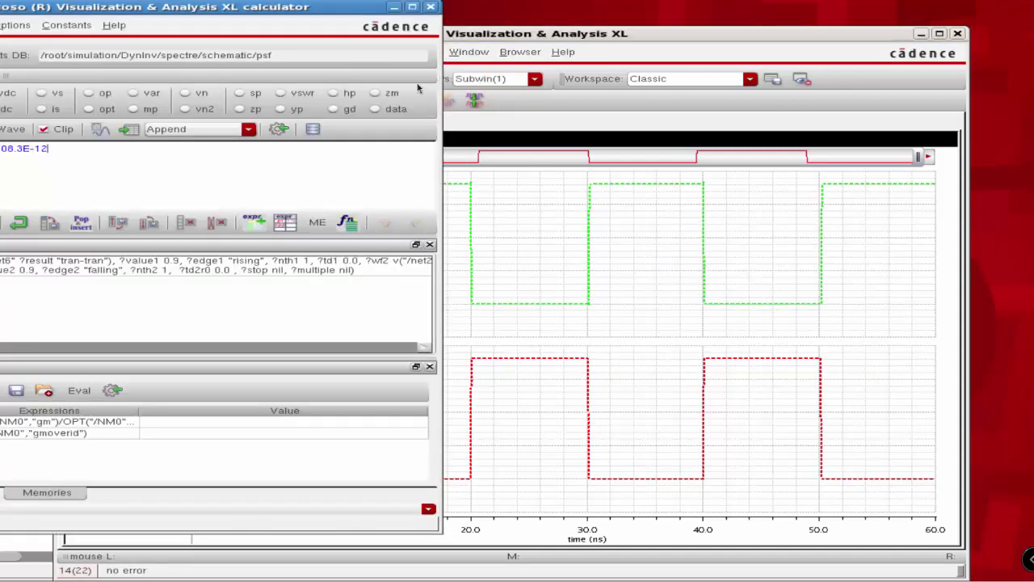
left_click_drag(258, 14, 507, 33)
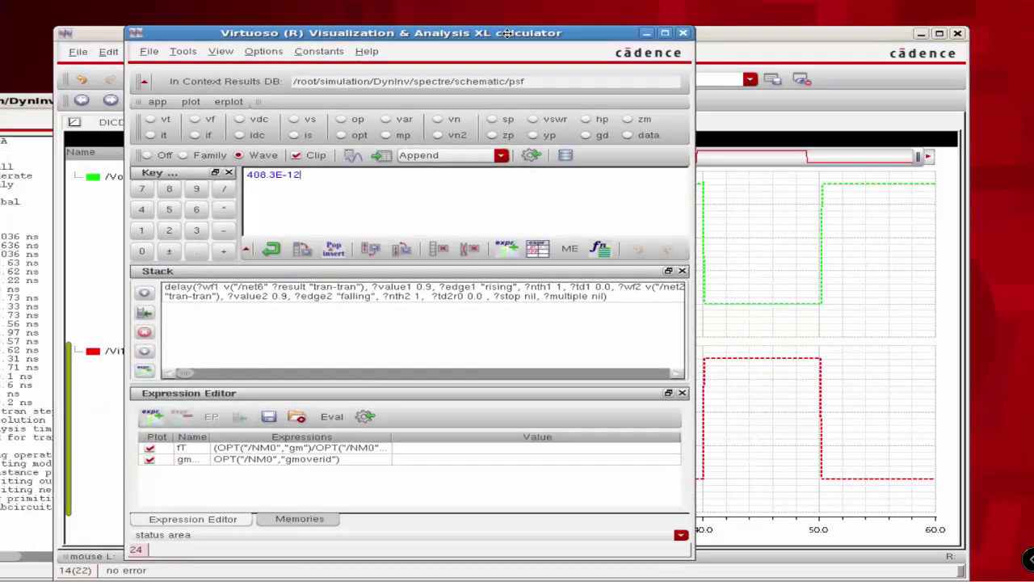
double_click(228, 301)
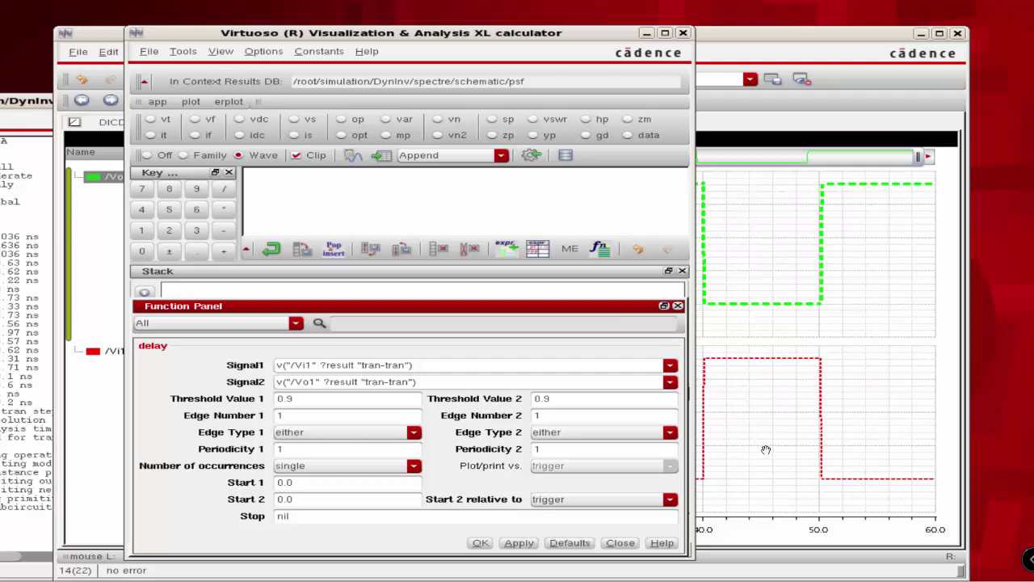
Set the delay's first-signal edge type to rising and select its edge number
left_click(765, 449)
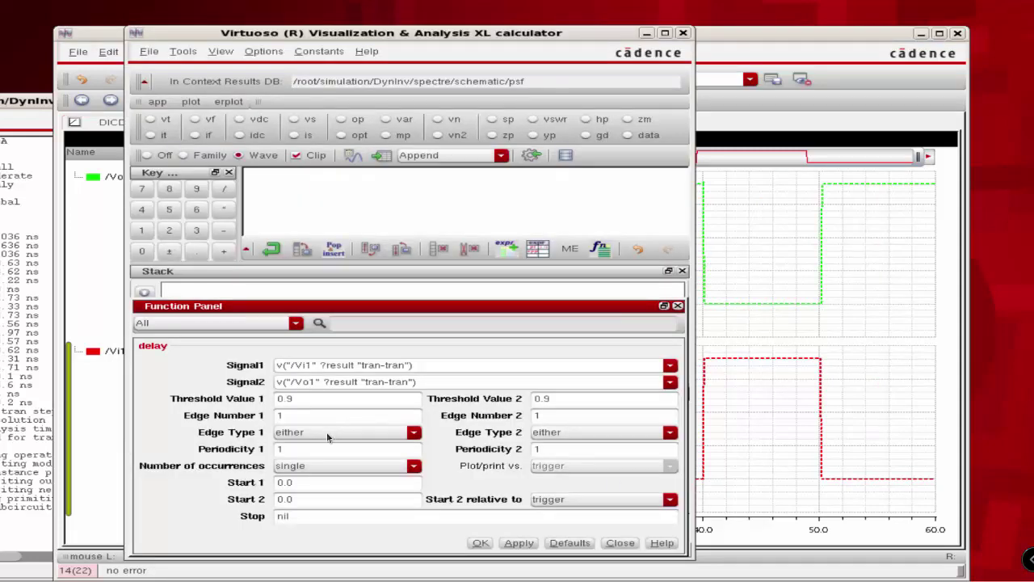
left_click(326, 431)
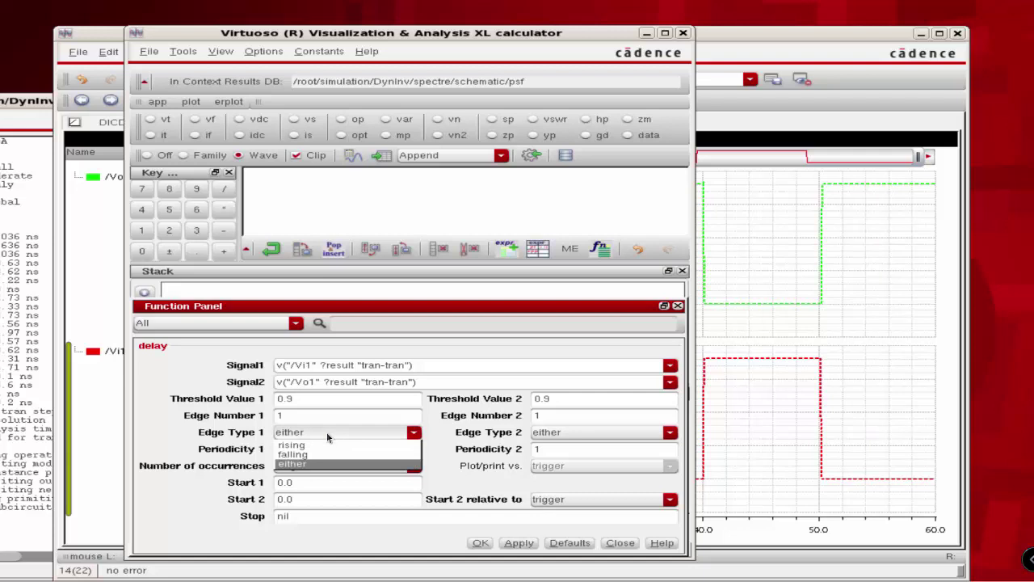
left_click(316, 445)
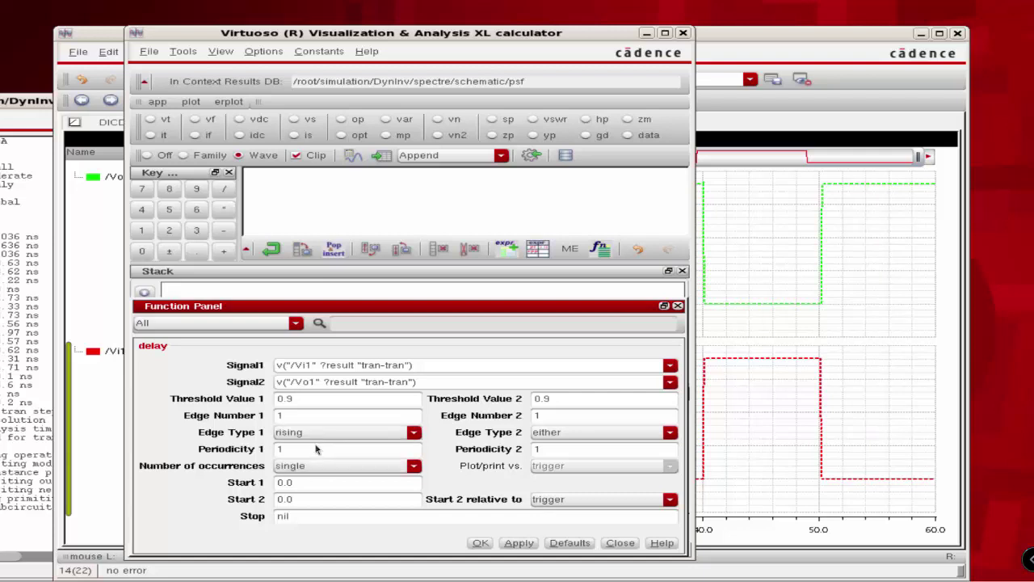
left_click(722, 415)
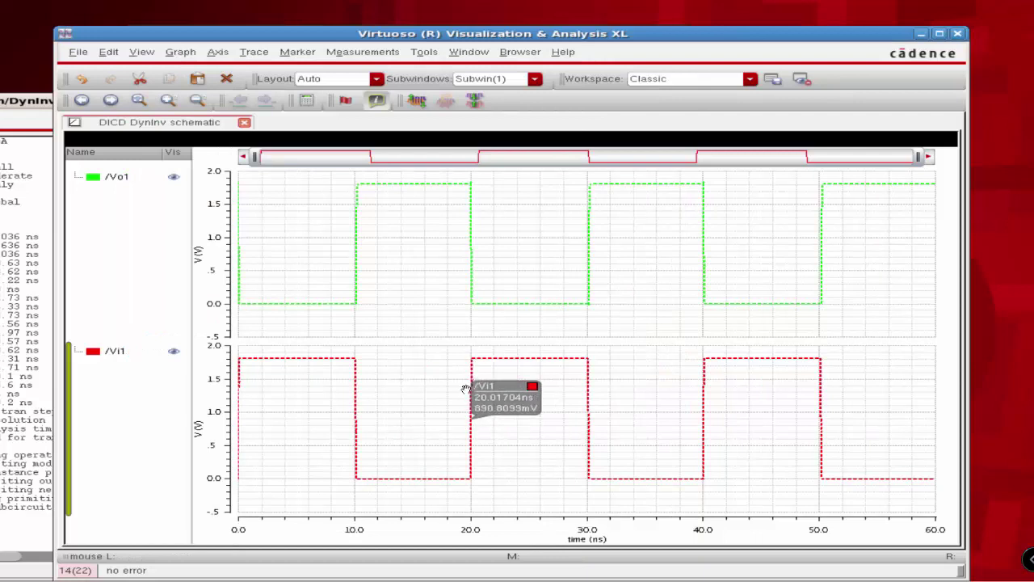
mouse_move(469, 423)
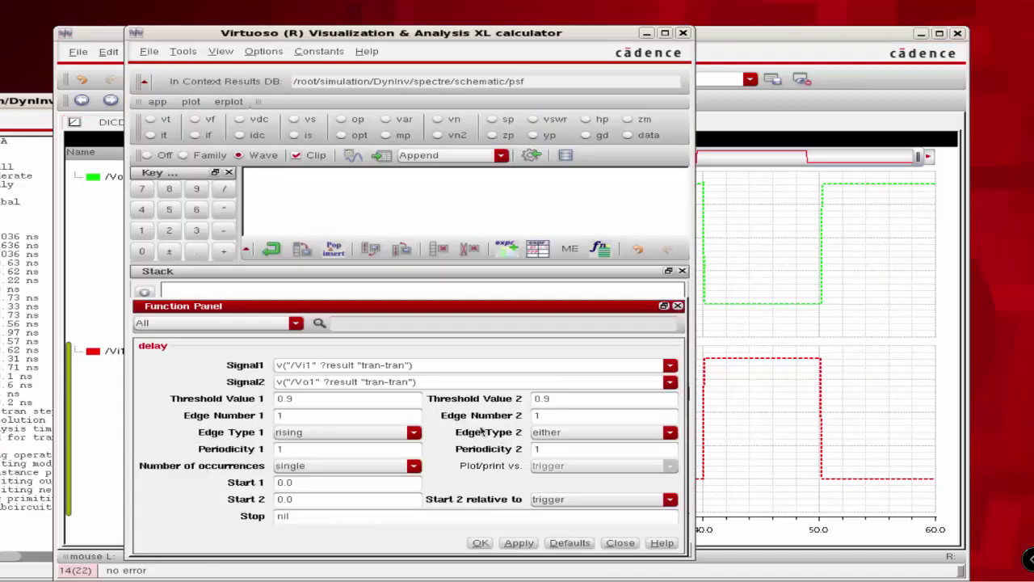
double_click(284, 415)
Set second edge number 2 and edge type falling, apply, and evaluate: 20.02E-9
left_click(738, 438)
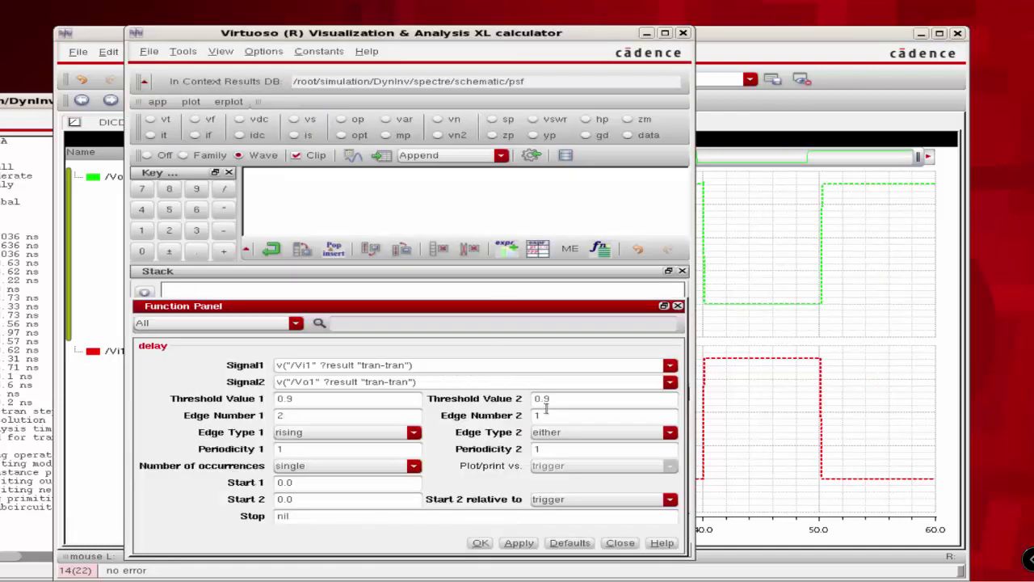
key("shift+Home")
type("2")
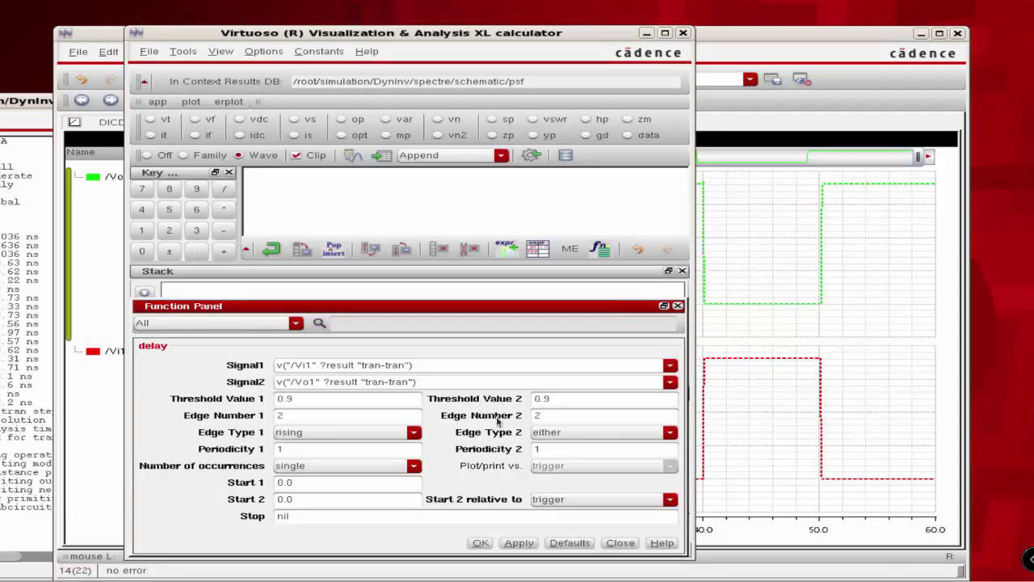
left_click(547, 432)
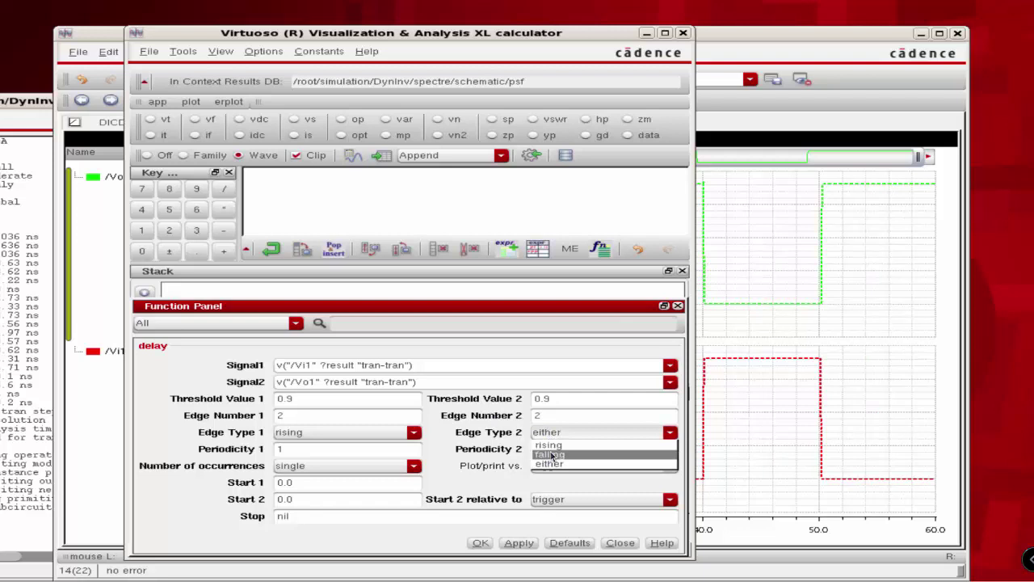
left_click(552, 456)
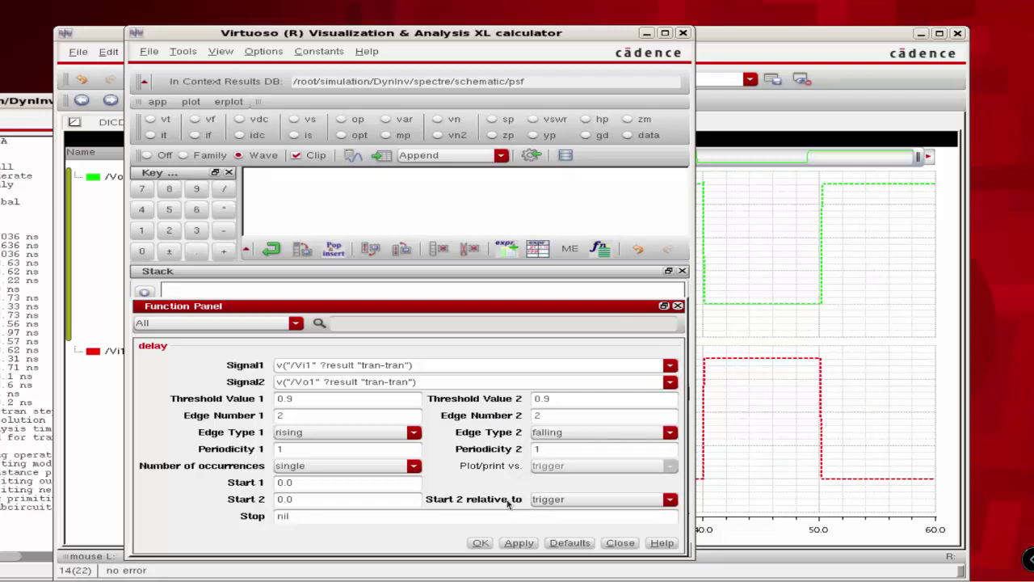
left_click(519, 542)
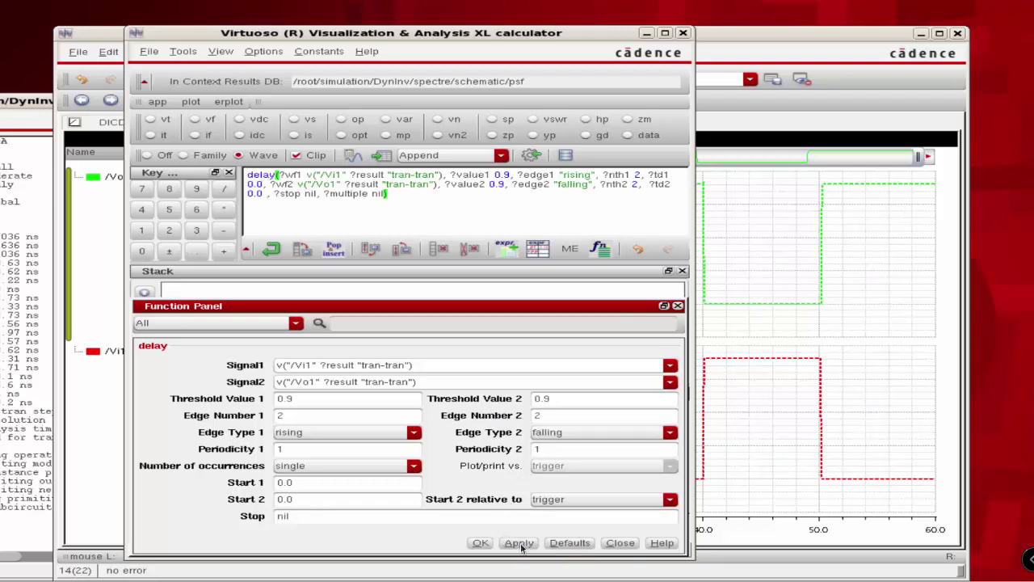
left_click(352, 155)
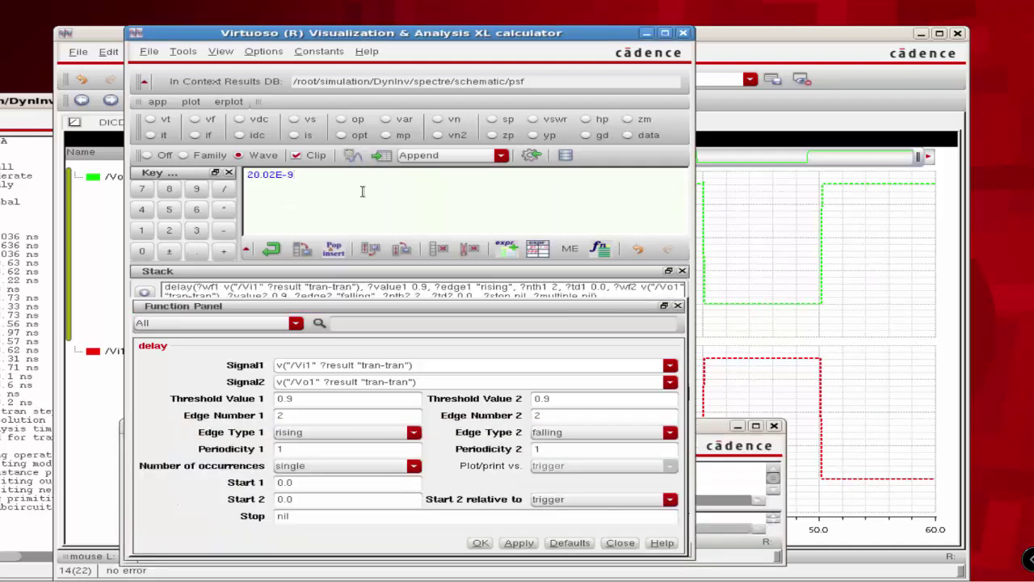
Switch the delay's edge types to falling for the first signal and rising for the second
left_click(310, 430)
left_click(301, 455)
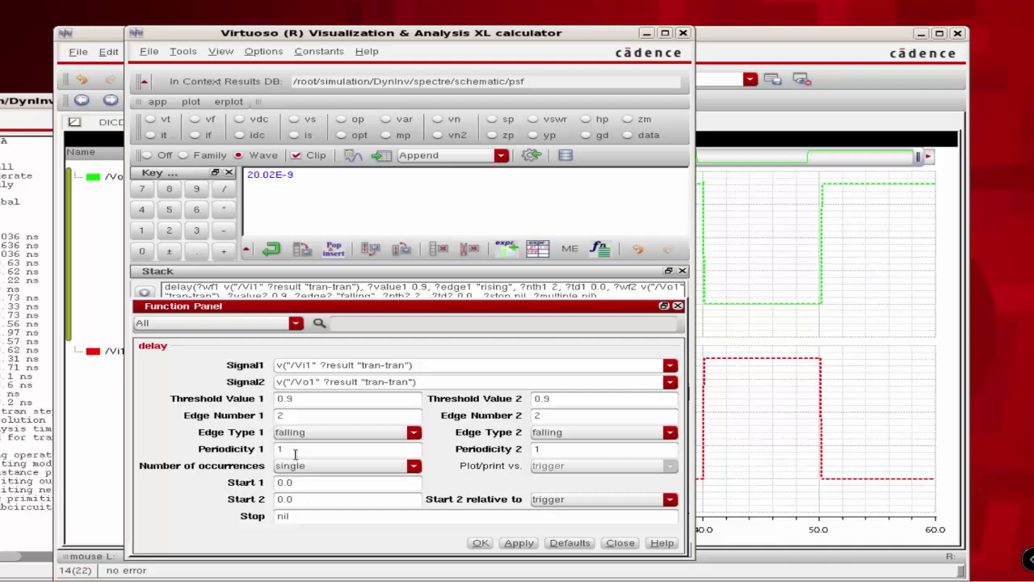
left_click(561, 432)
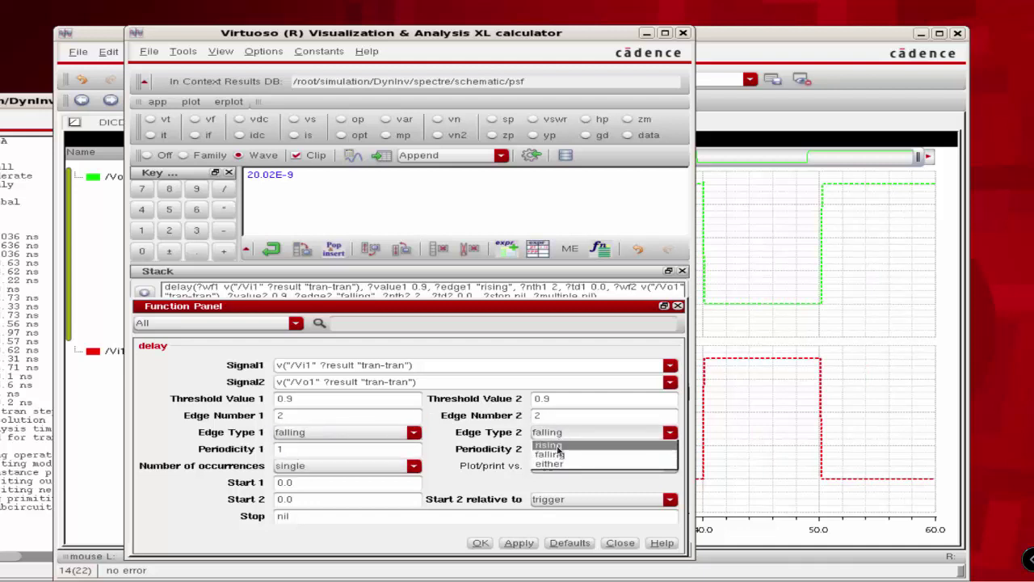
left_click(555, 445)
left_click(734, 411)
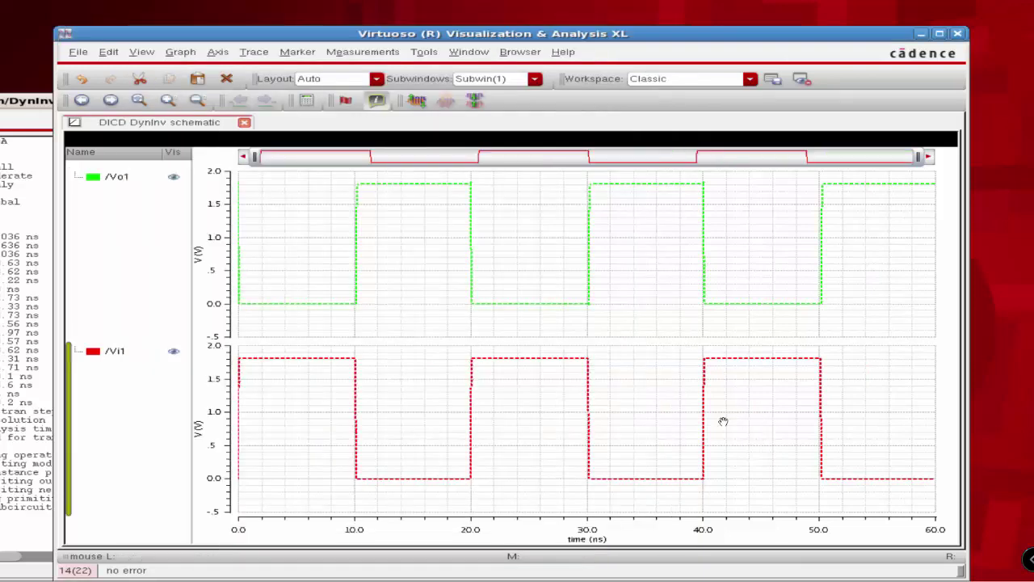
mouse_move(350, 250)
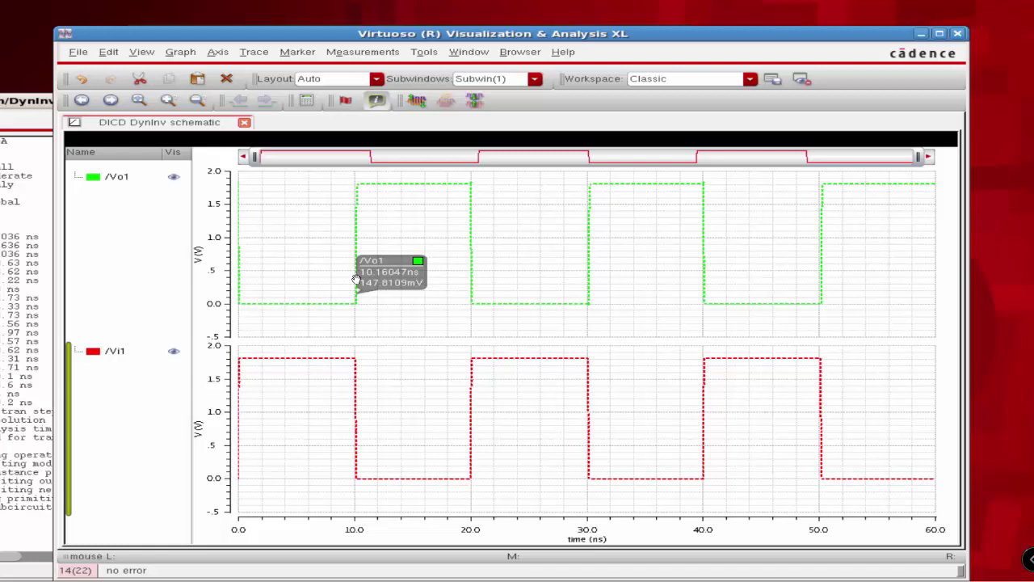
mouse_move(354, 376)
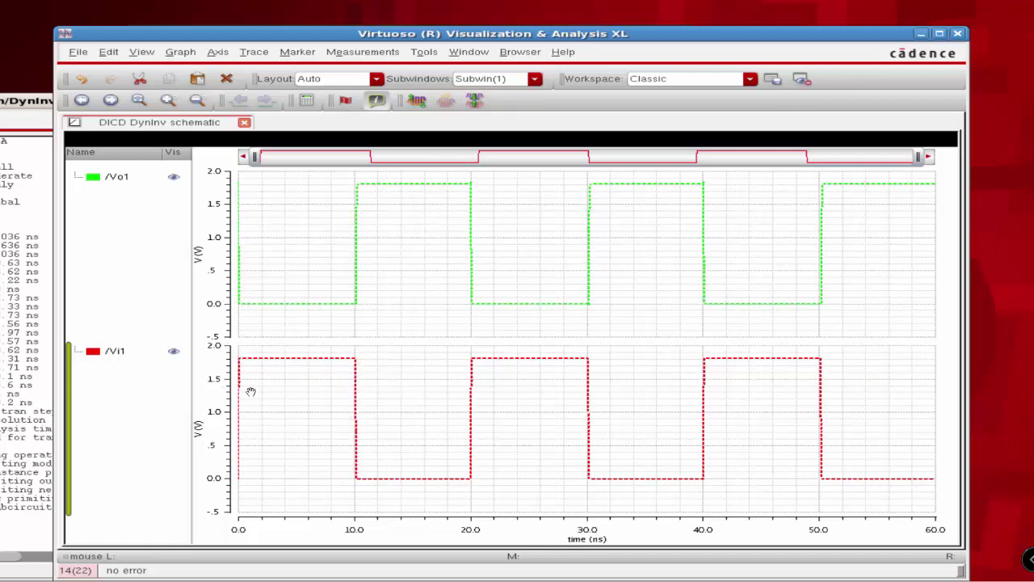
Set both edge numbers to 1, apply, and evaluate the delay: 52.3E-12
right_click(406, 353)
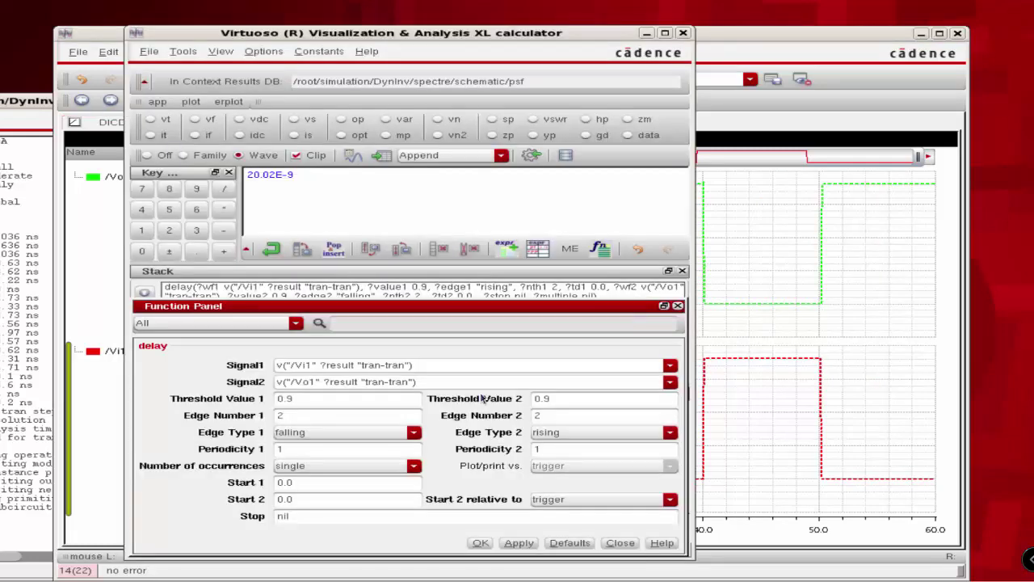
left_click_drag(283, 416, 269, 414)
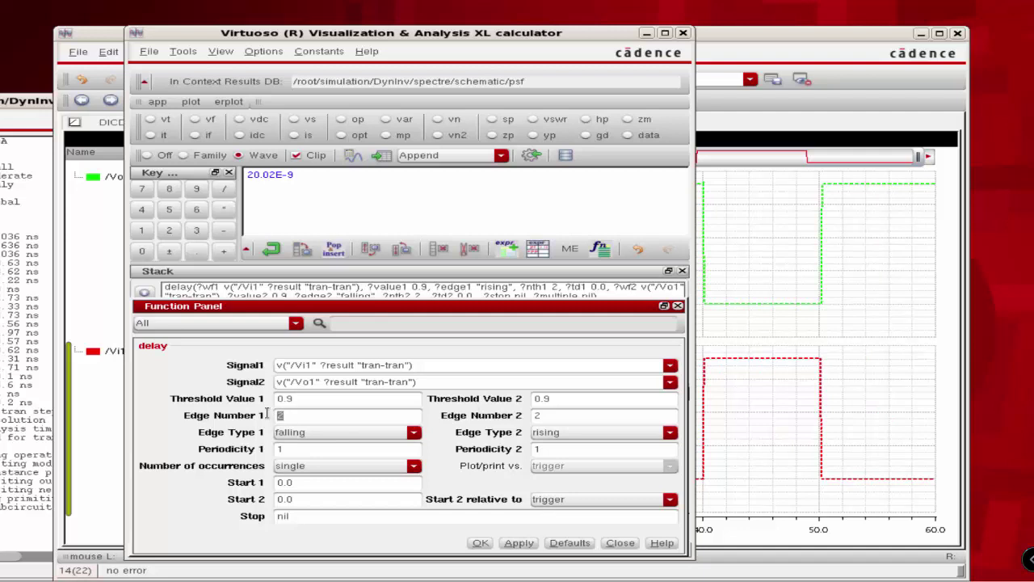
type("1")
left_click_drag(557, 415, 521, 413)
type("1")
left_click(517, 542)
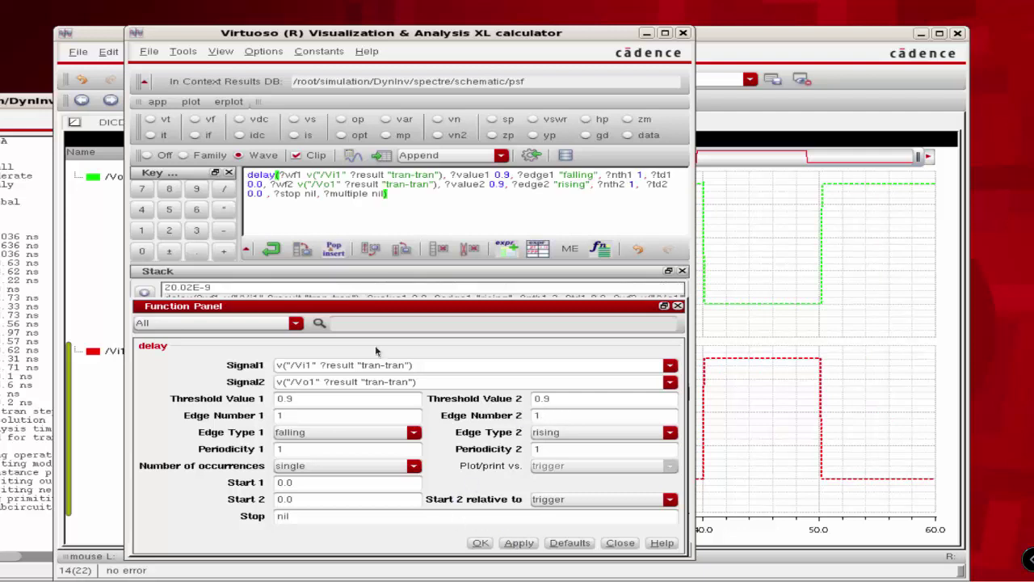
left_click(353, 155)
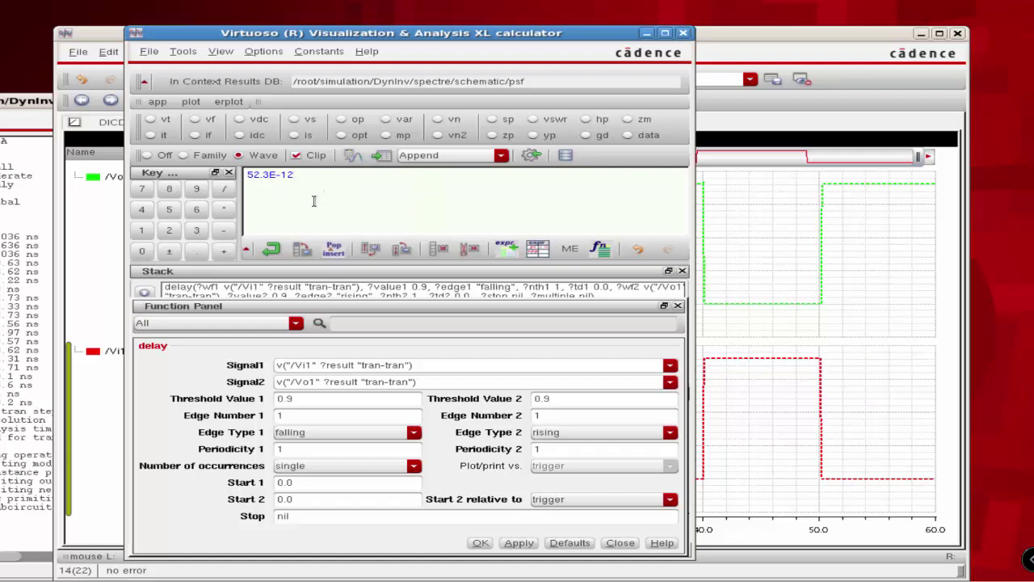